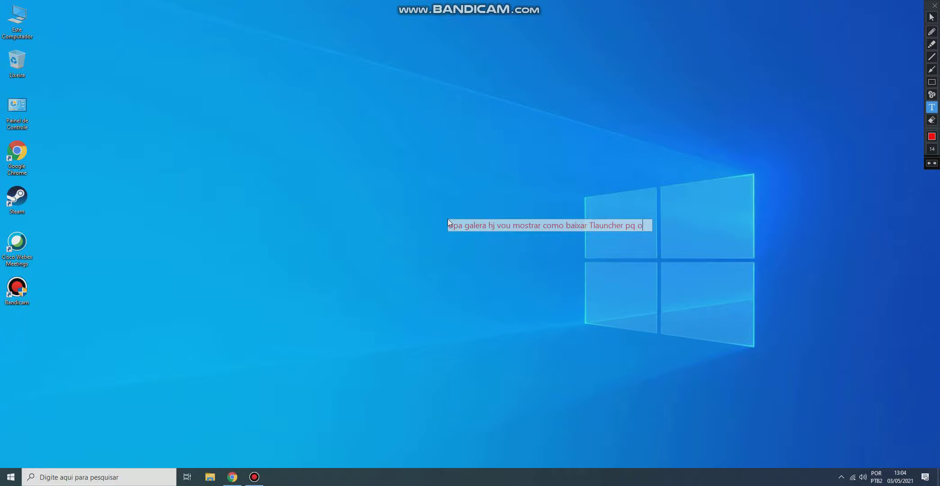
Step: Complete the on-screen annotation's first line with "shignima launcher" and begin a second line
text(shignima )
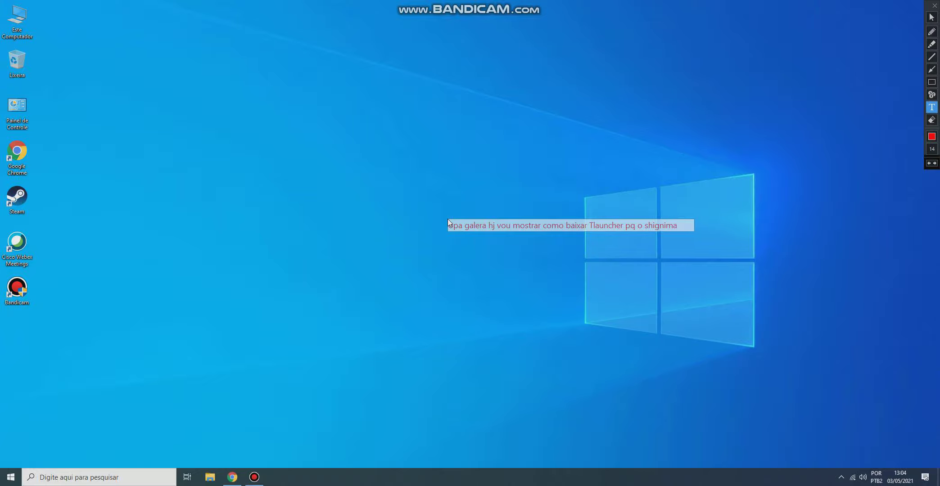
text(launcher)
key(Return)
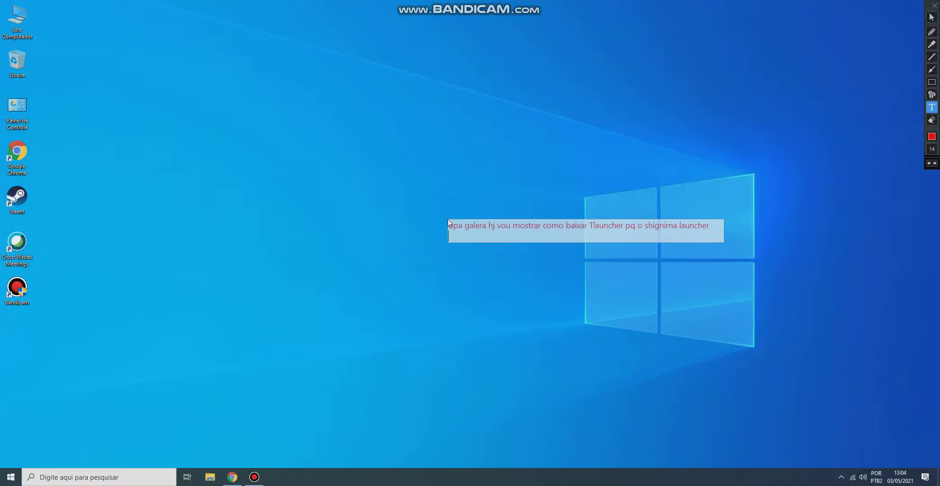
Step: Write "ele geralmente dá alguns problemas ultimamente vou deixar o link na descrição!" as the annotation's second line and exit drawing mode
text(ele)
key(BackSpace)
key(BackSpace)
key(BackSpace)
text(geralmente dá alguns problemas ul)
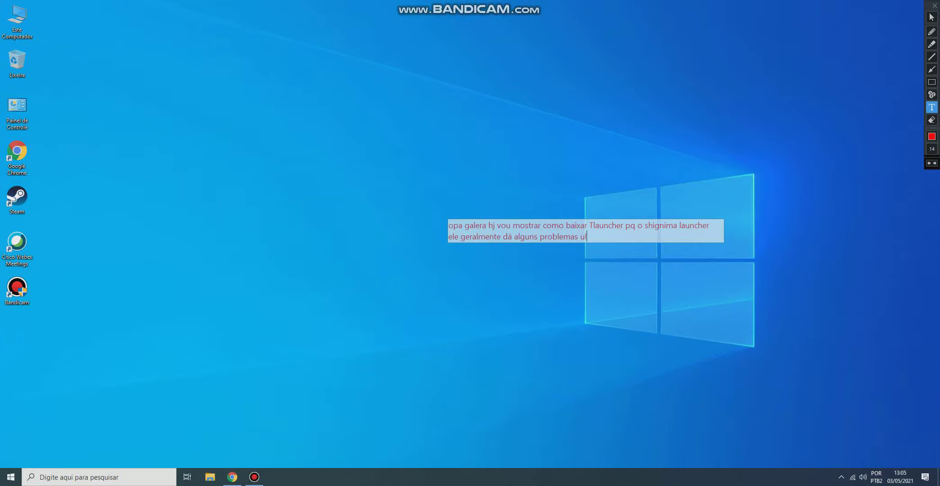
text(timamente vou deixar o link na desc)
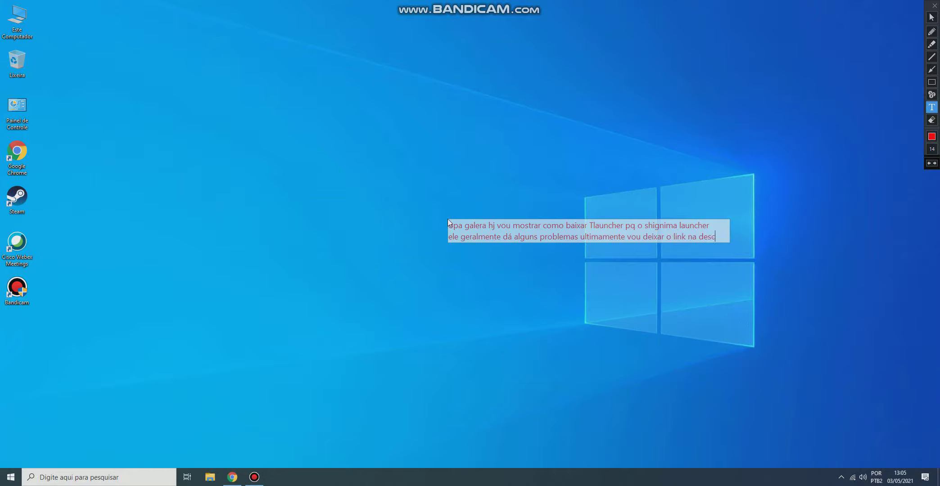
text(rição)
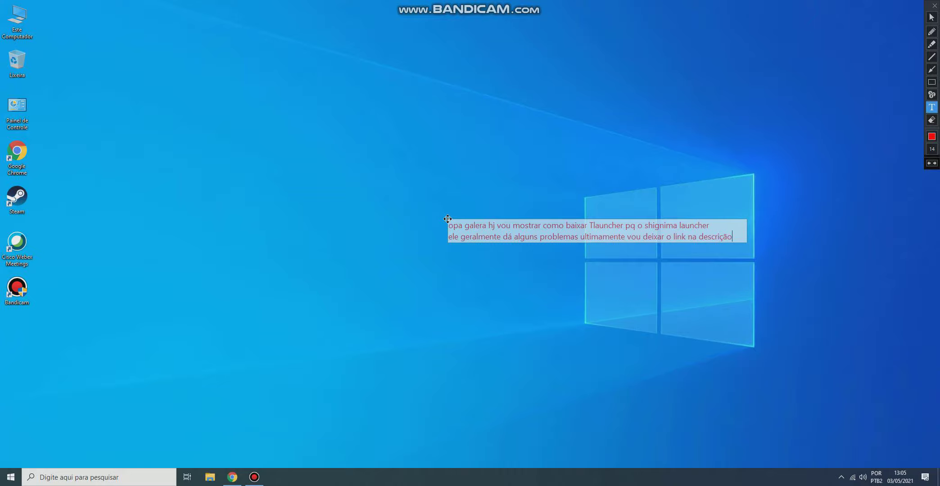
text(!)
click(932, 17)
click(934, 6)
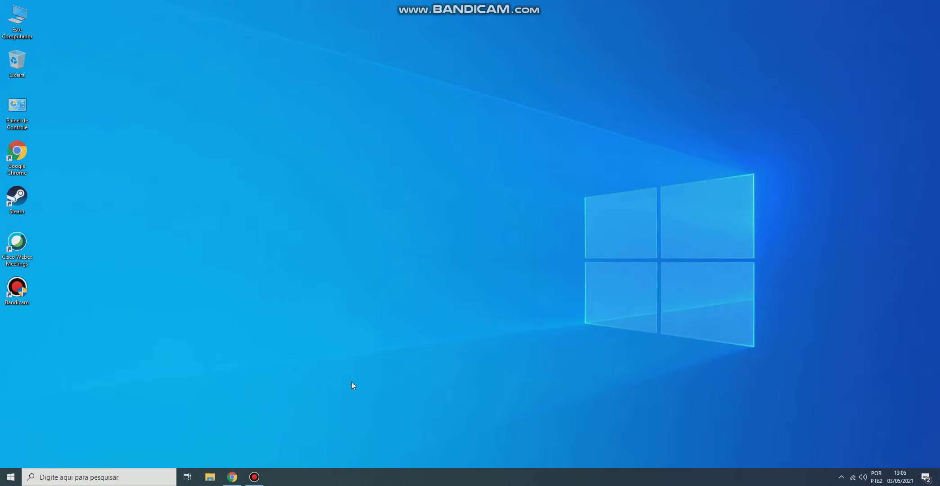
Step: Switch to Google Chrome in a maximized incognito window and search Google for tlauncher
right_click(233, 475)
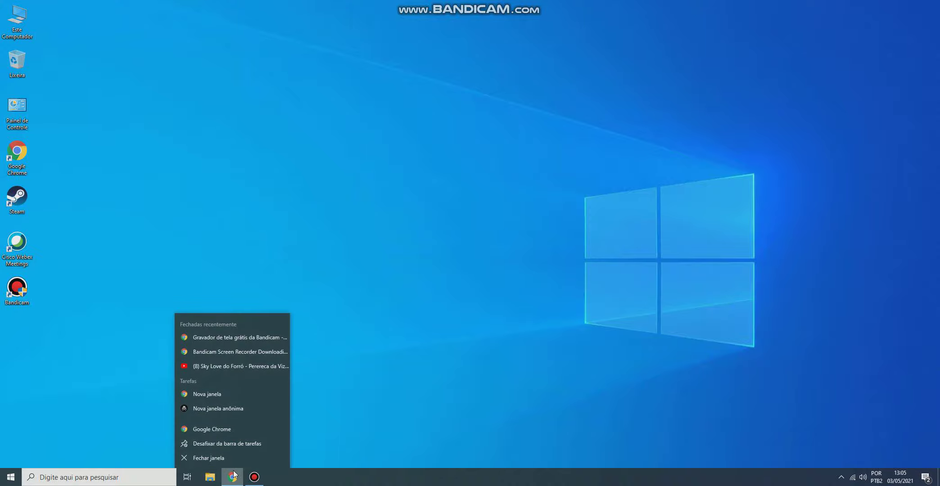
click(226, 405)
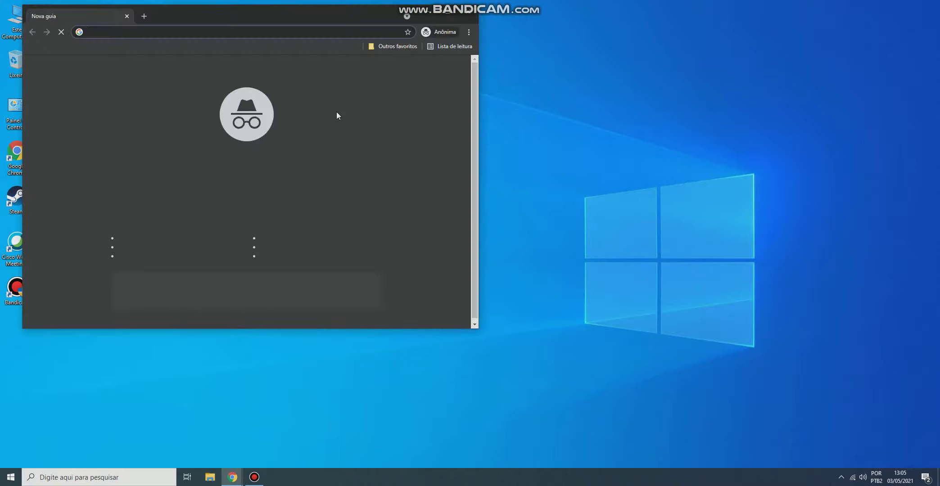
click(448, 16)
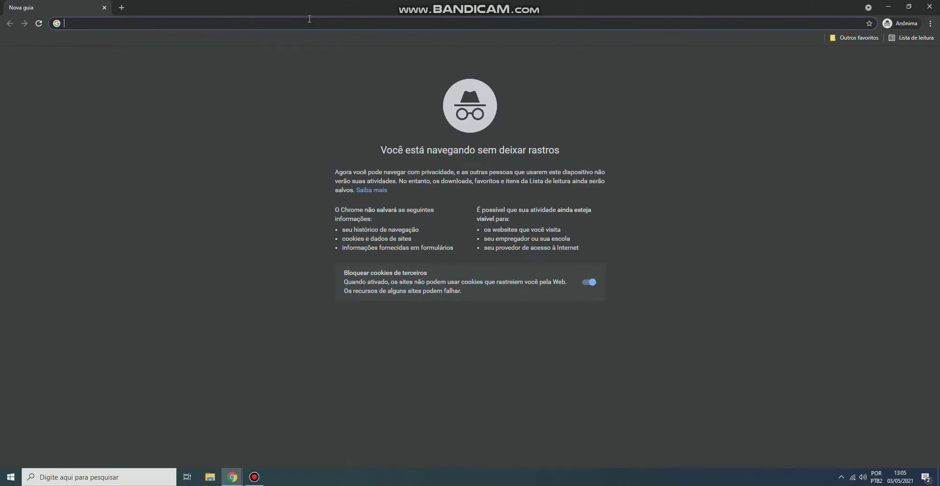
text(tla)
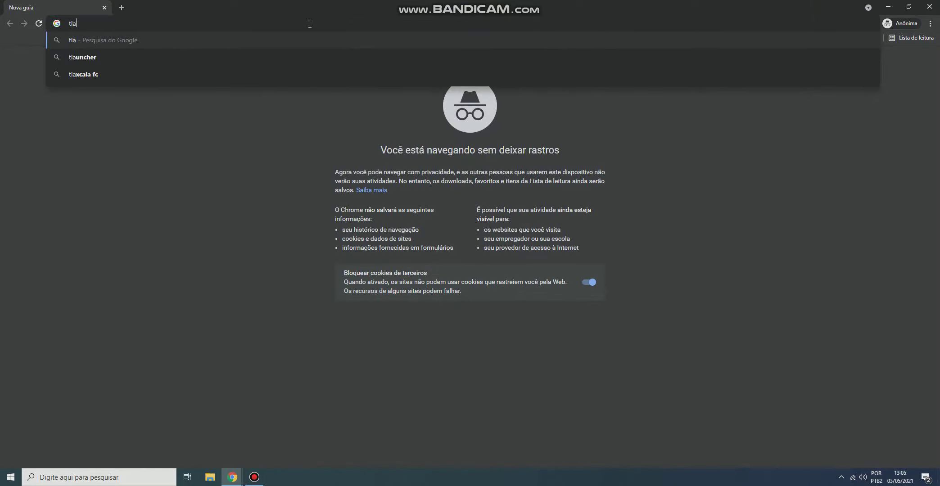
key(Down)
key(Return)
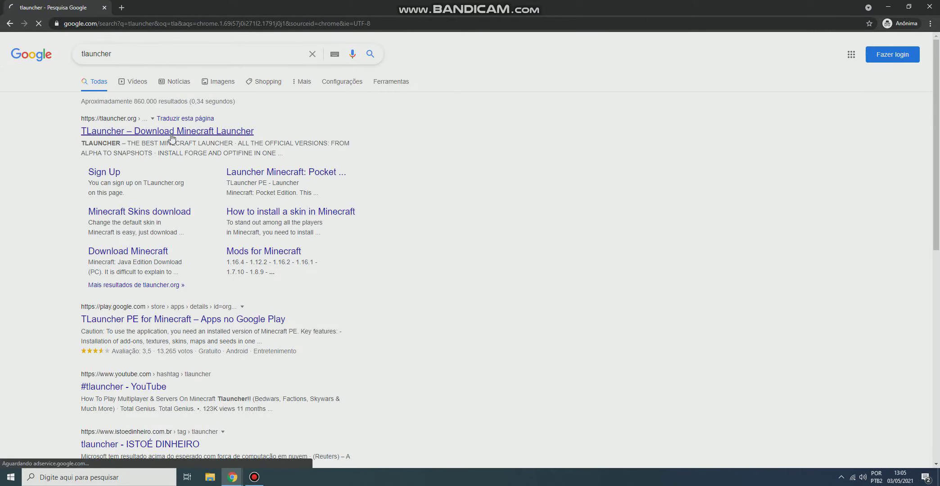
Step: Open the "TLauncher – Download Minecraft Launcher" result from tlauncher.org and translate the page into Portuguese
click(172, 134)
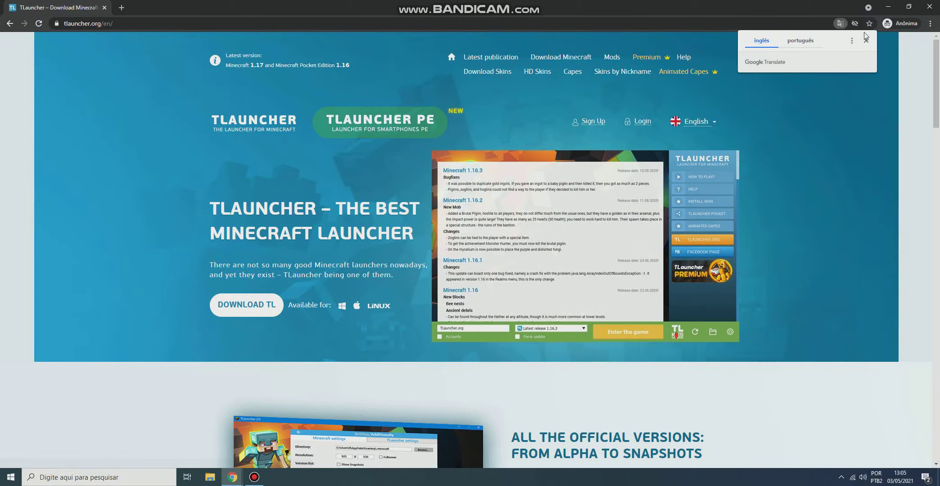
click(801, 40)
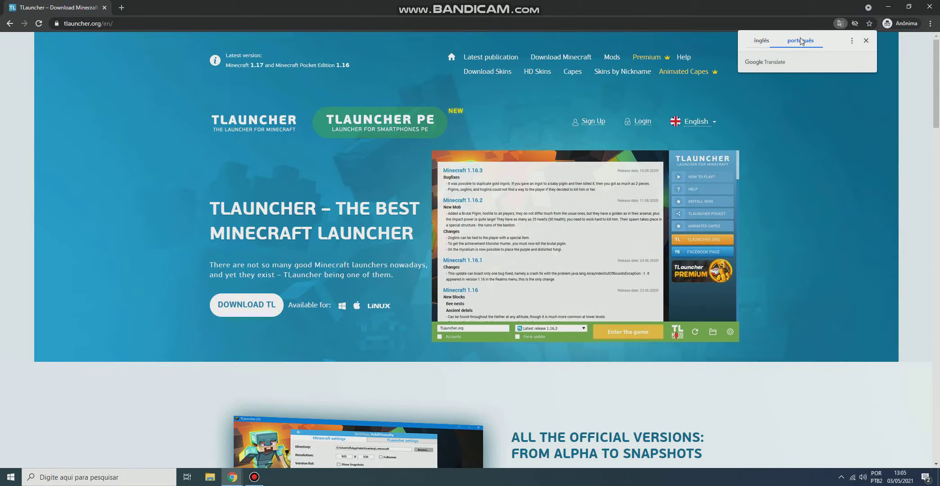
click(865, 41)
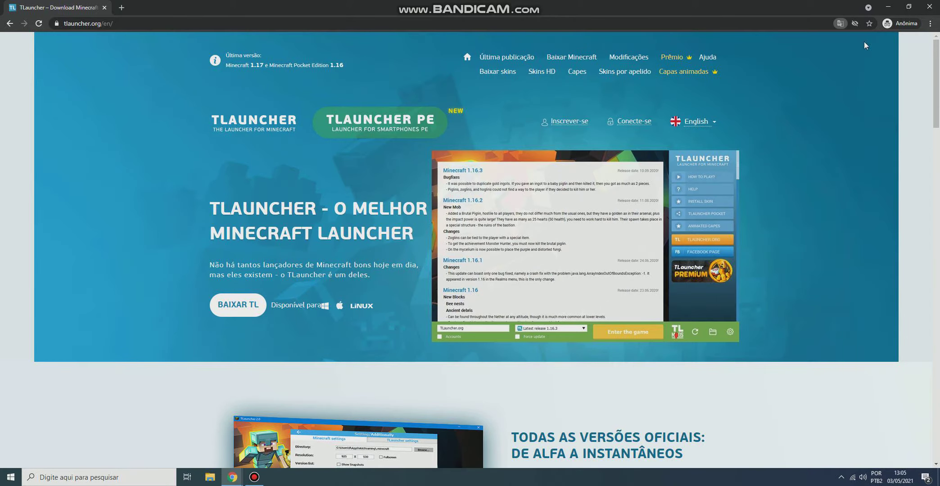
Step: Download TLauncher for the Windows platform and dismiss the platform selection
click(233, 311)
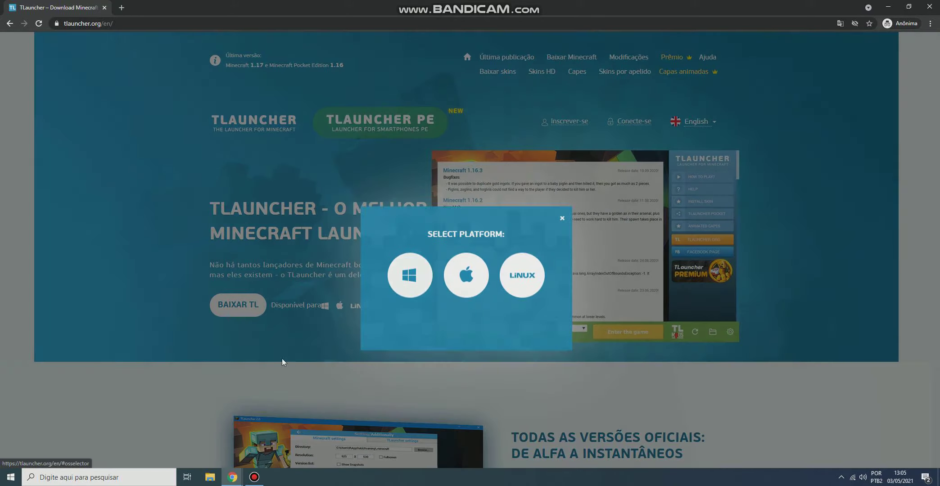
click(396, 297)
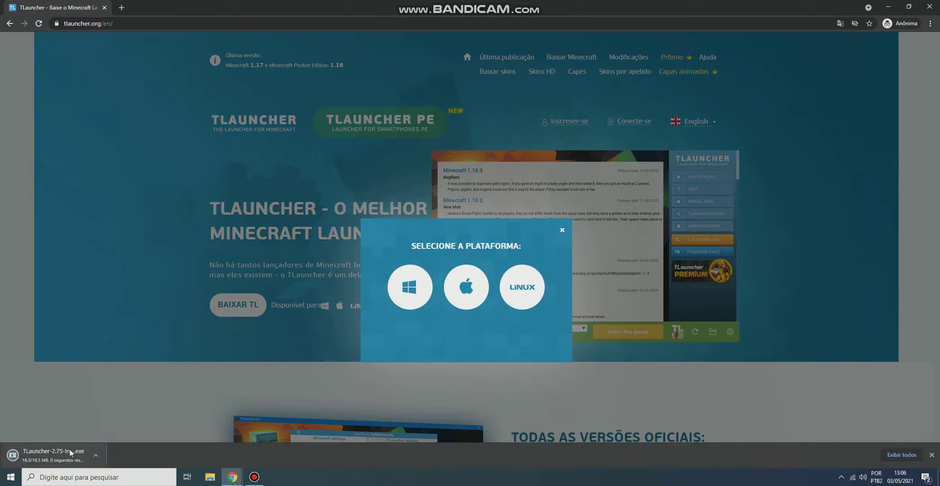
click(562, 230)
Step: Run the downloaded TLauncher 2.75 installer and continue past its opening page
click(31, 454)
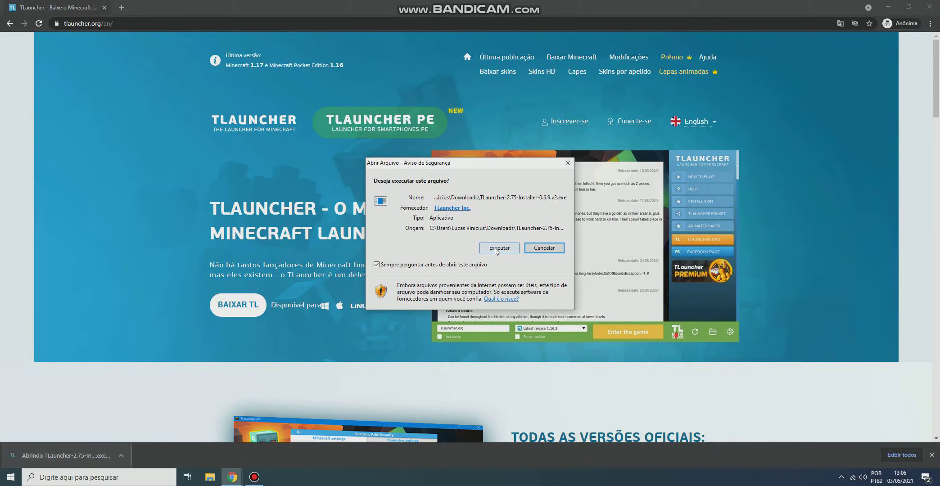
click(497, 250)
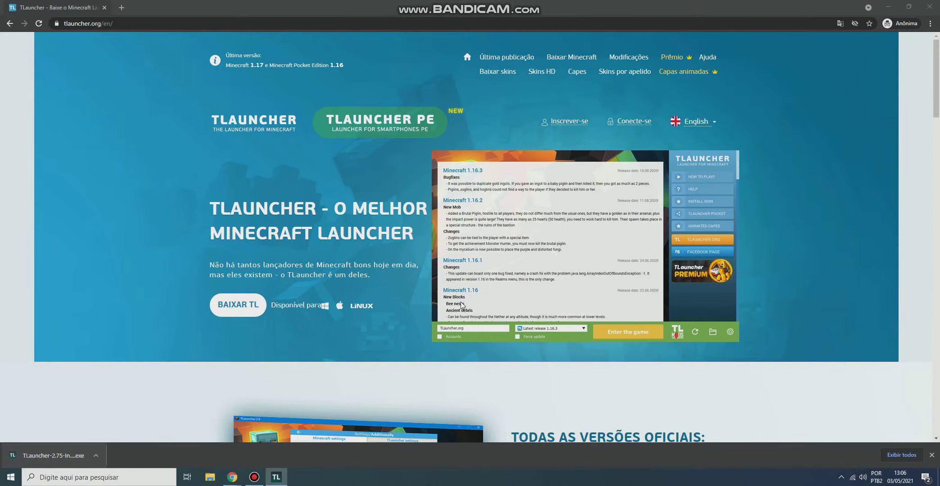
click(464, 317)
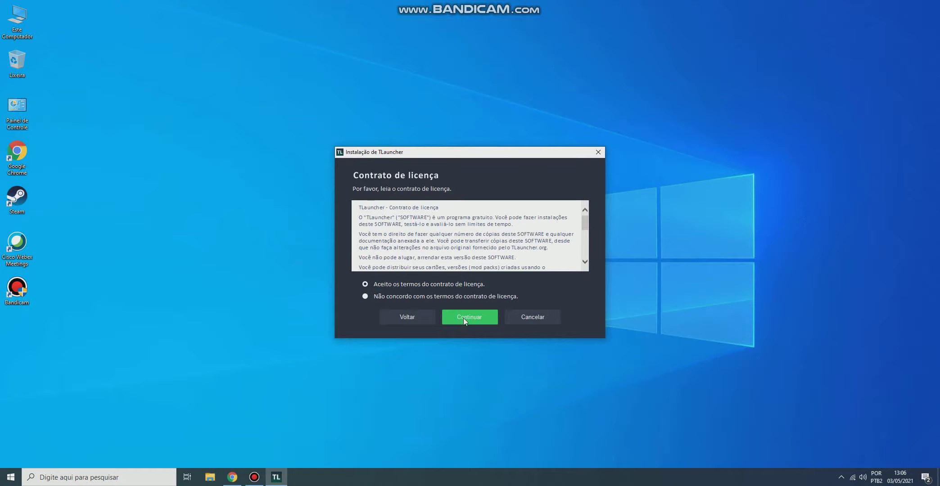
Step: Accept the licence terms and install TLauncher in the default folder, keeping launcher start, desktop shortcut and Java download enabled
click(461, 321)
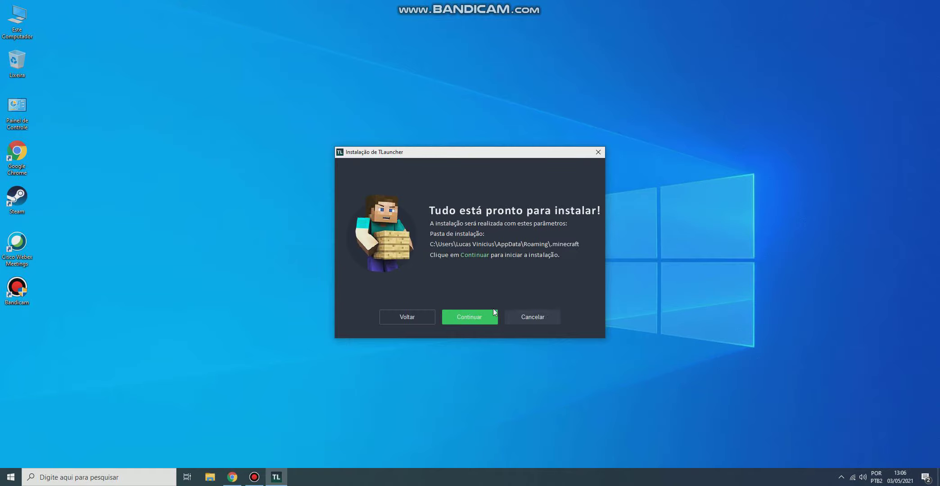
click(480, 321)
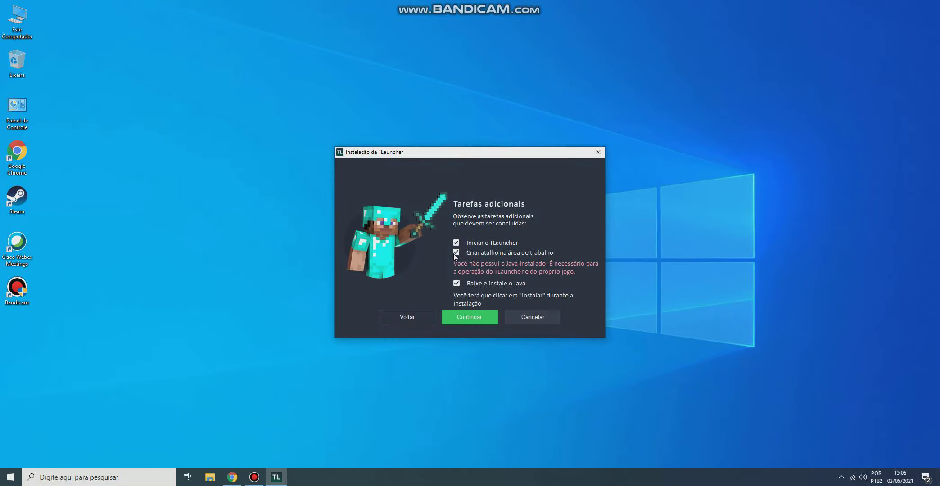
click(468, 317)
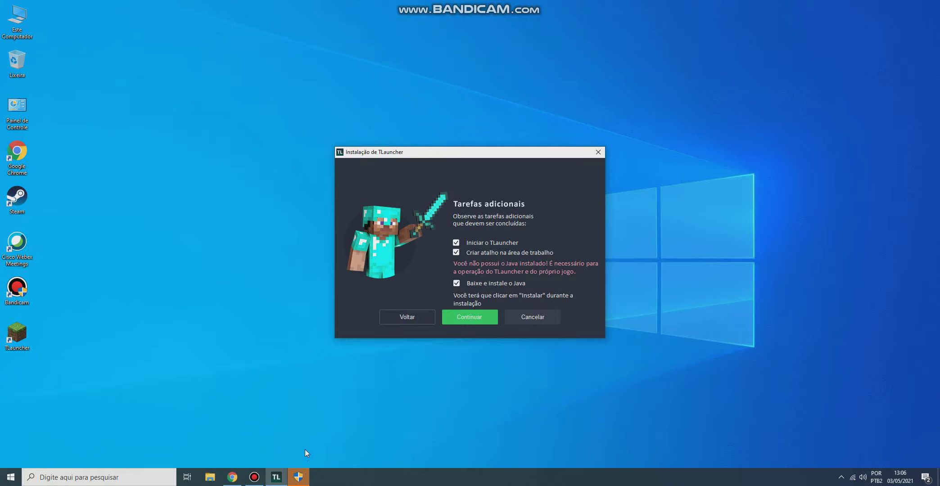
Step: Authorize and install Java in its default destination folder, and finish the TLauncher setup
click(298, 477)
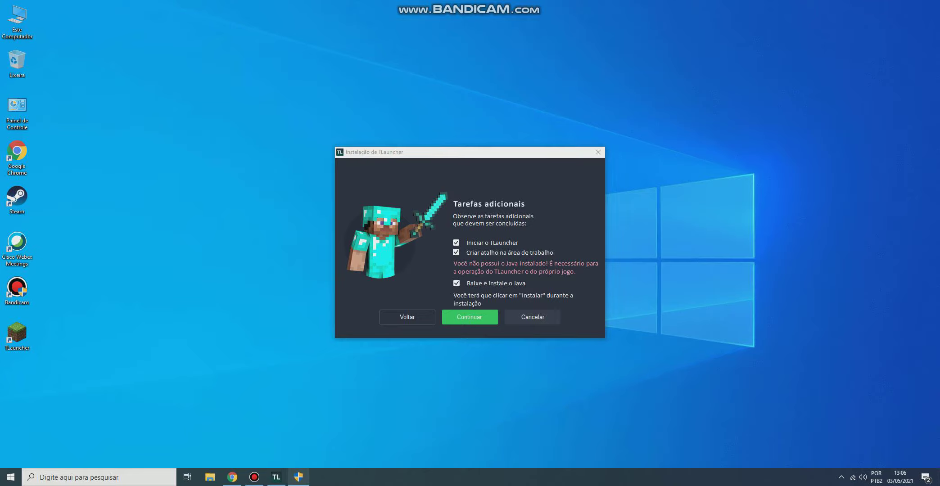
click(429, 305)
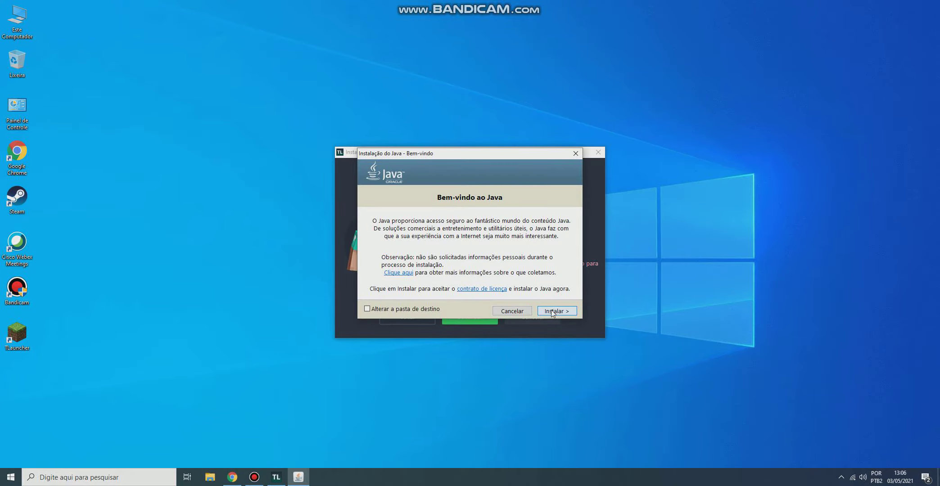
click(553, 312)
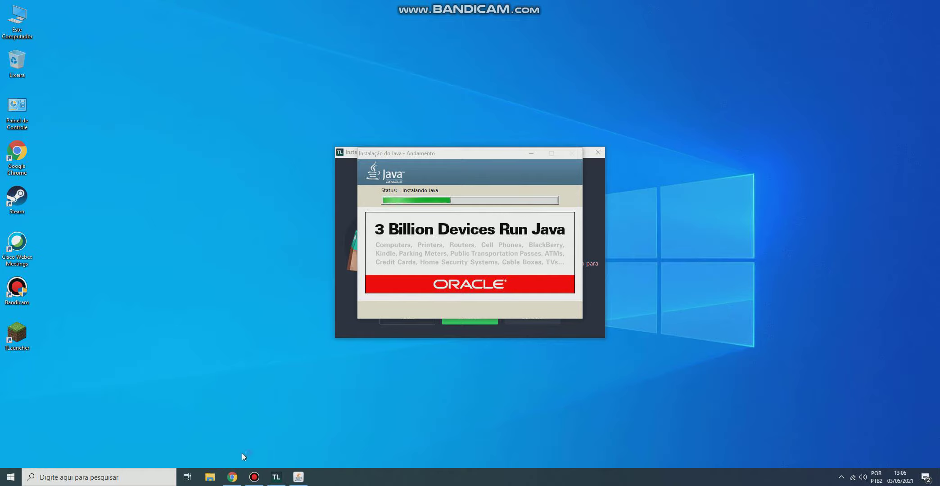
mouse_move(235, 477)
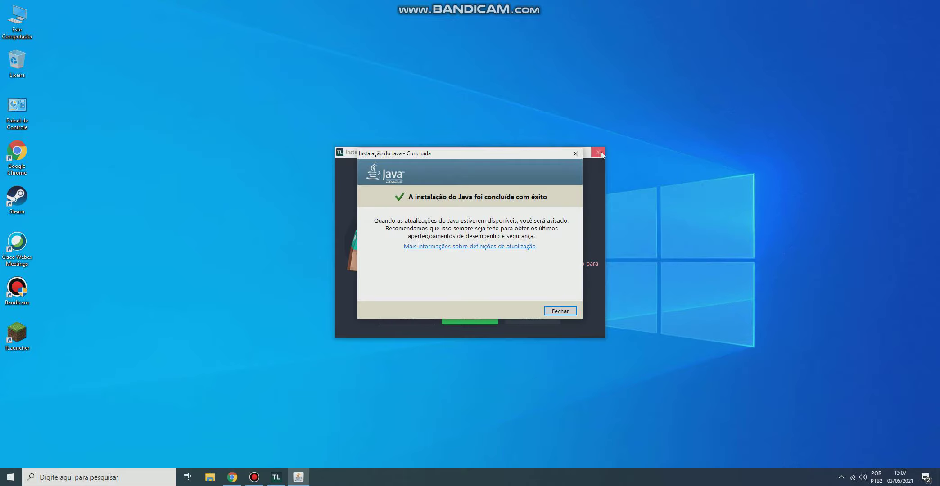
click(549, 309)
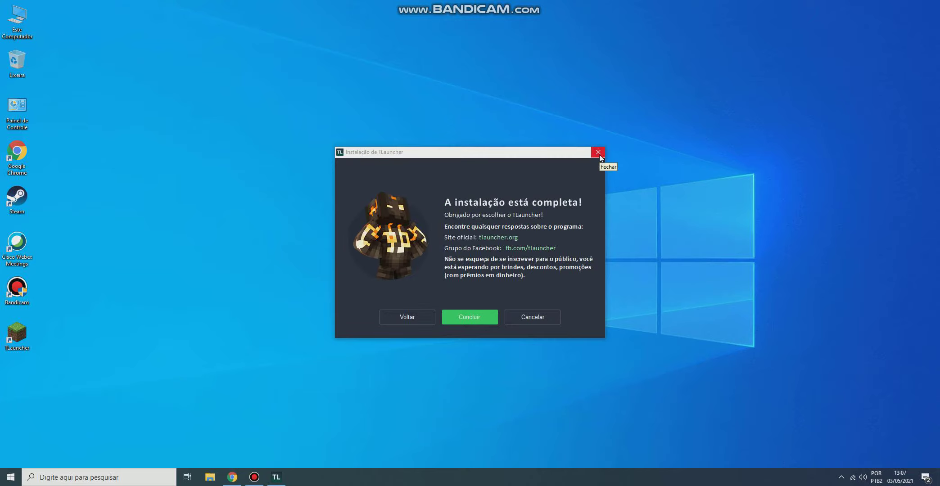
click(477, 317)
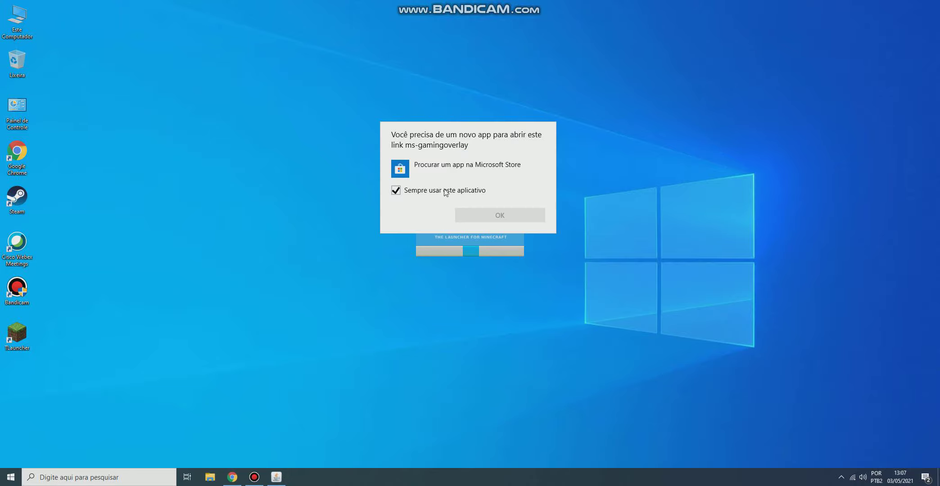
Step: Dismiss the ms-gamingoverlay app prompt and close the TLauncher window
click(483, 284)
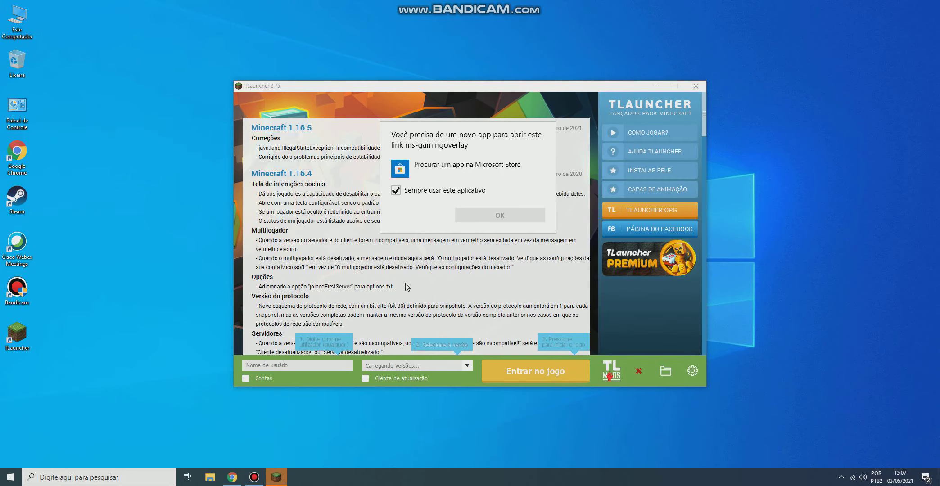
click(506, 242)
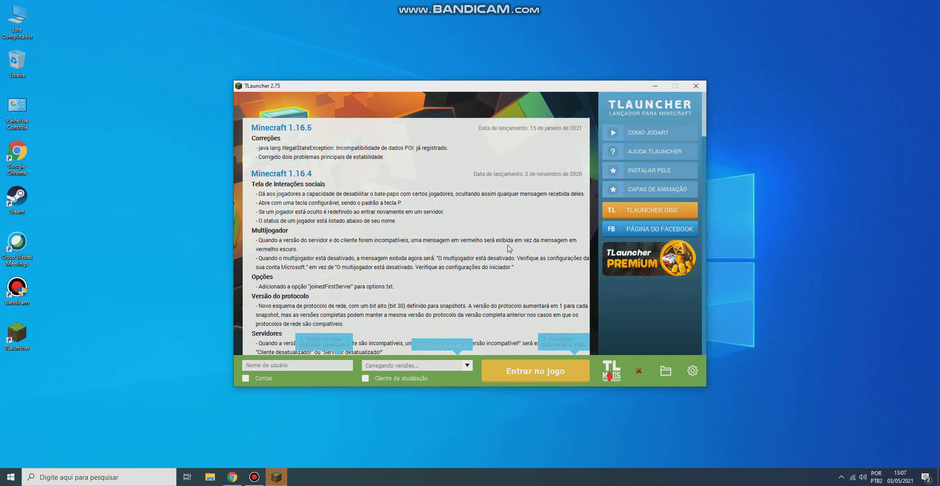
click(695, 86)
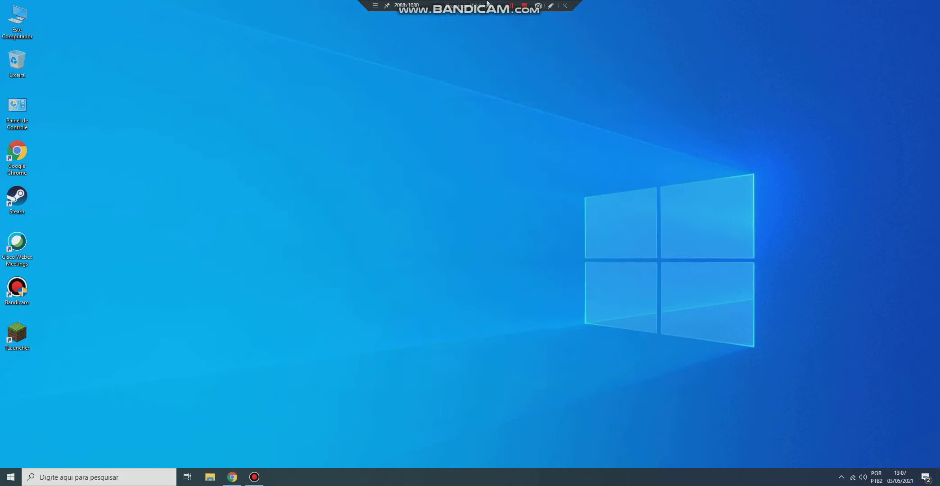
Step: Turn on Bandicam's drawing mode and place the text annotation "pronto minecraft instalado com exito" on the desktop
click(551, 8)
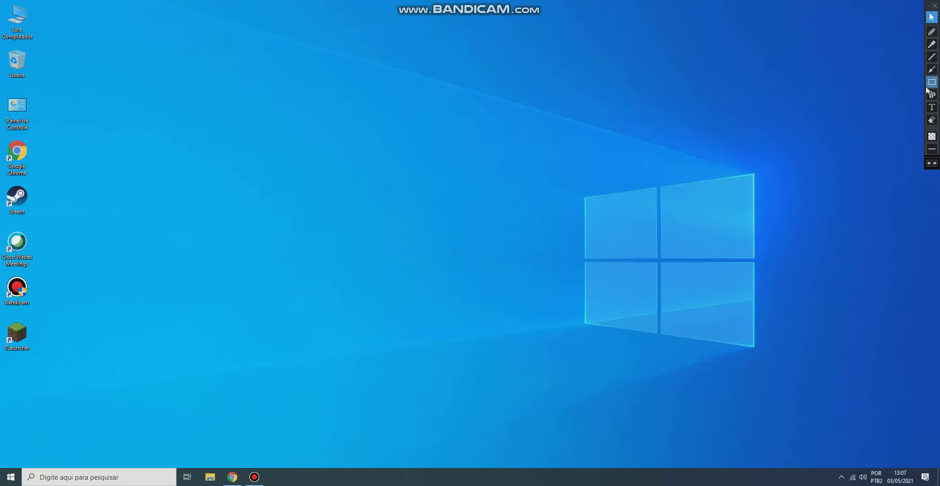
click(932, 108)
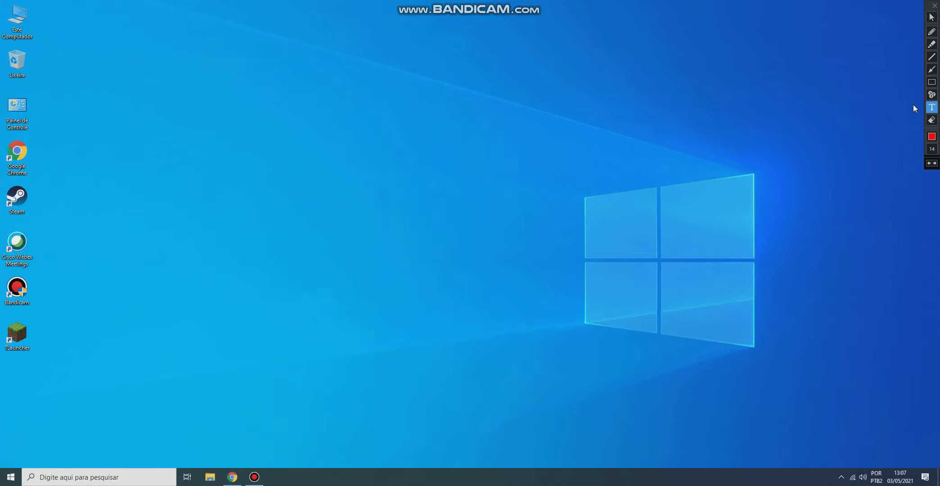
click(501, 176)
text(pronto mine)
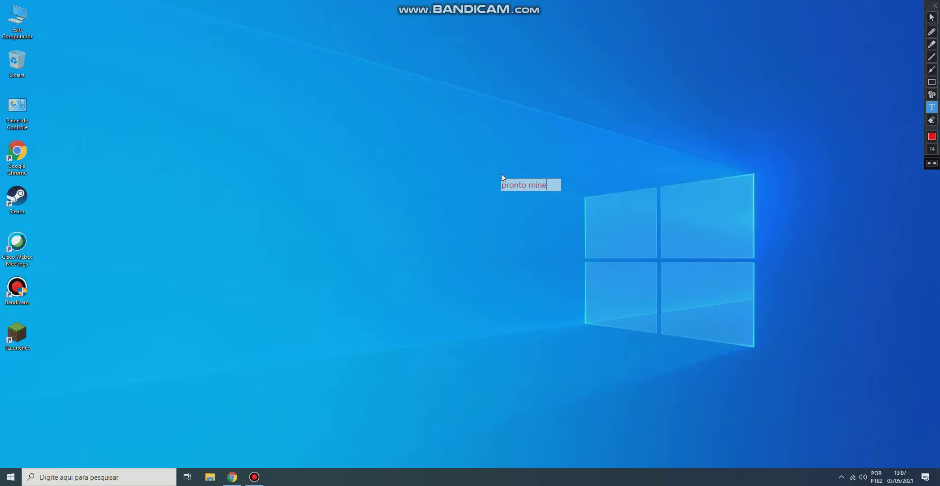
text(craft instalado co)
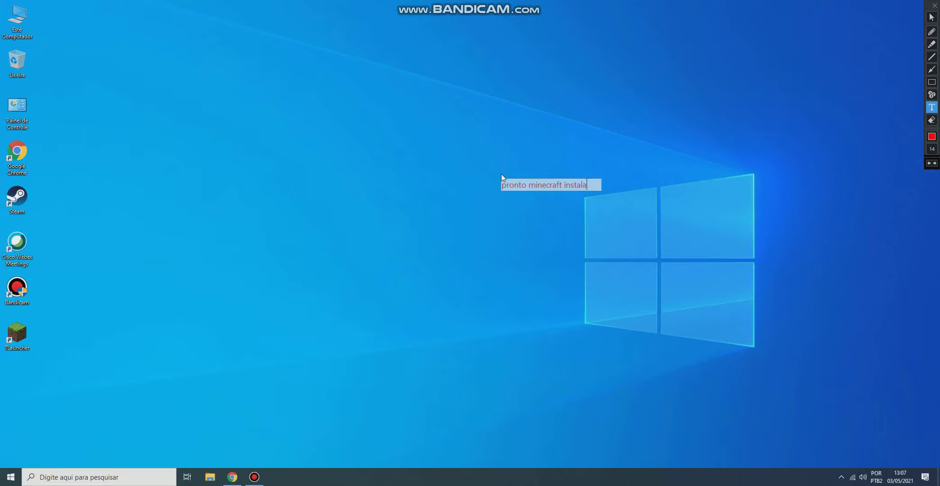
text(exito)
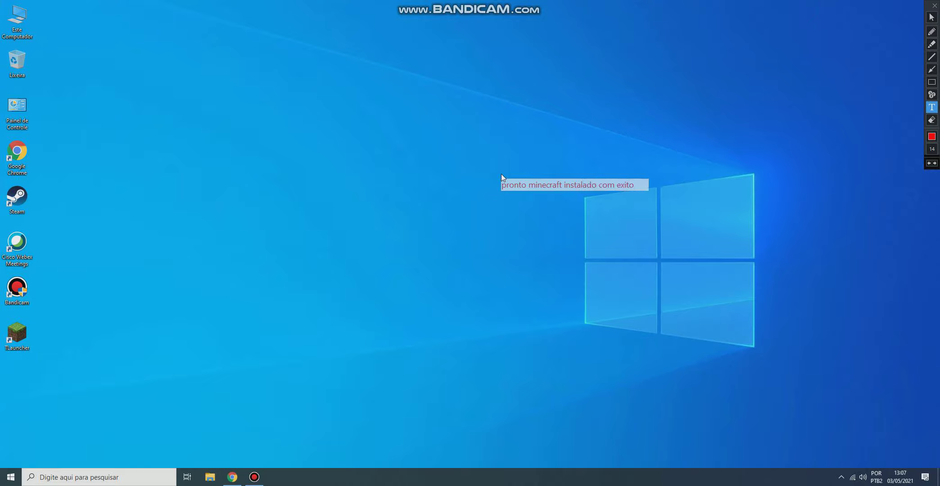
Step: Add "obrigado por assistir! Deixa o like :)" as the annotation's second line and exit drawing mode
key(Return)
text(o)
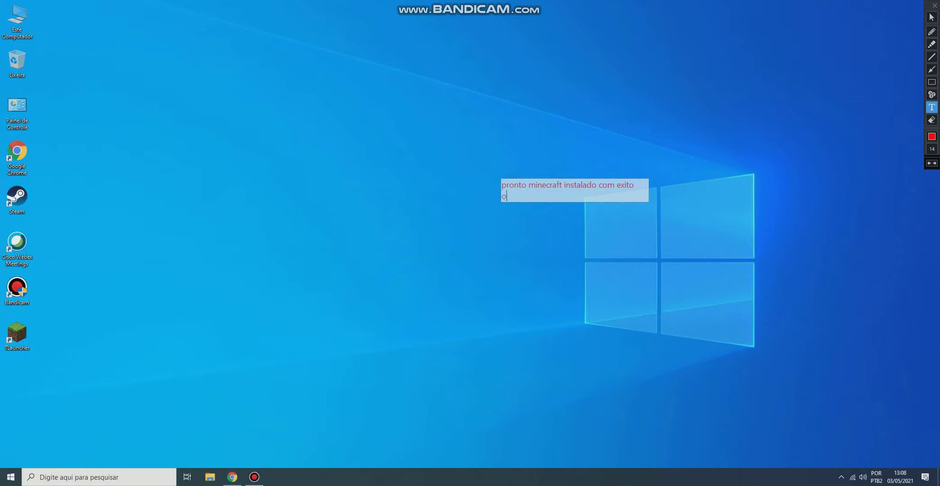
text(brigado por assistir! Deixa i)
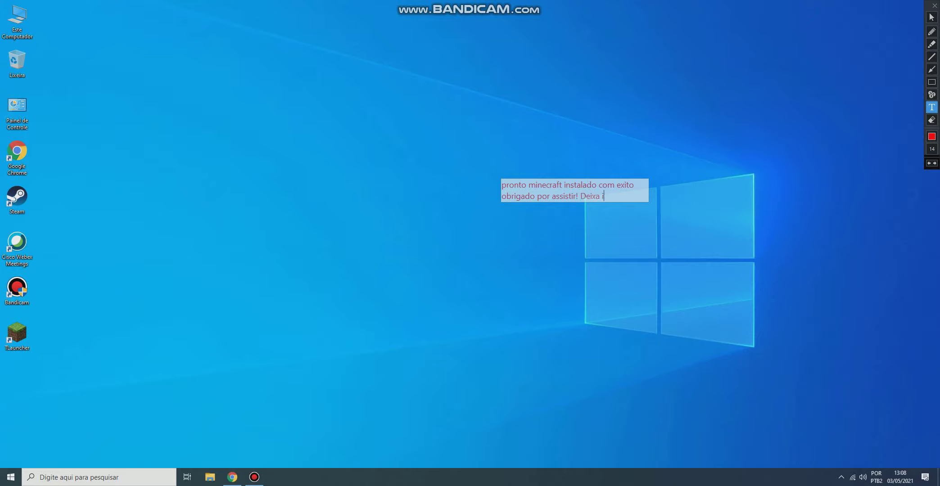
key(BackSpace)
text(o like :))
click(931, 17)
click(935, 6)
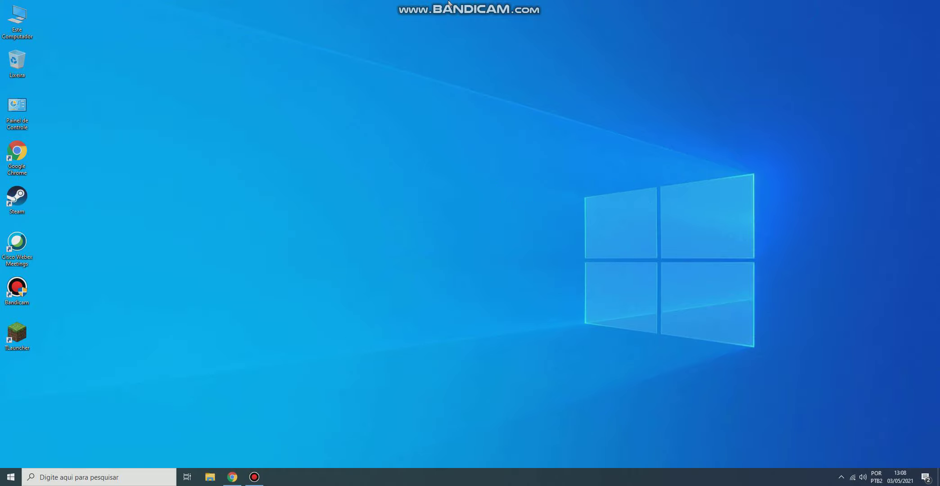